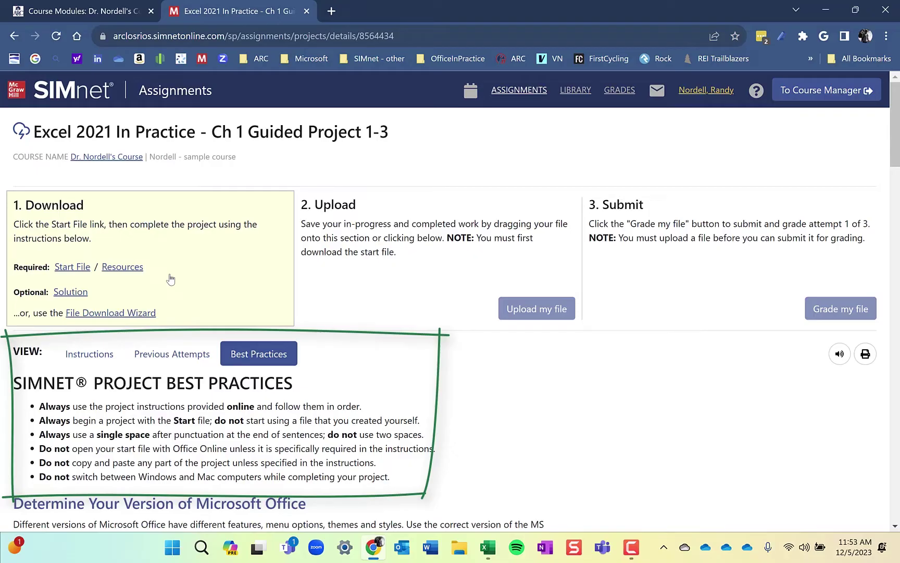
# Step: Switch the Guided Project 1-3 page from best practices to the Instructions view
pyautogui.click(90, 356)
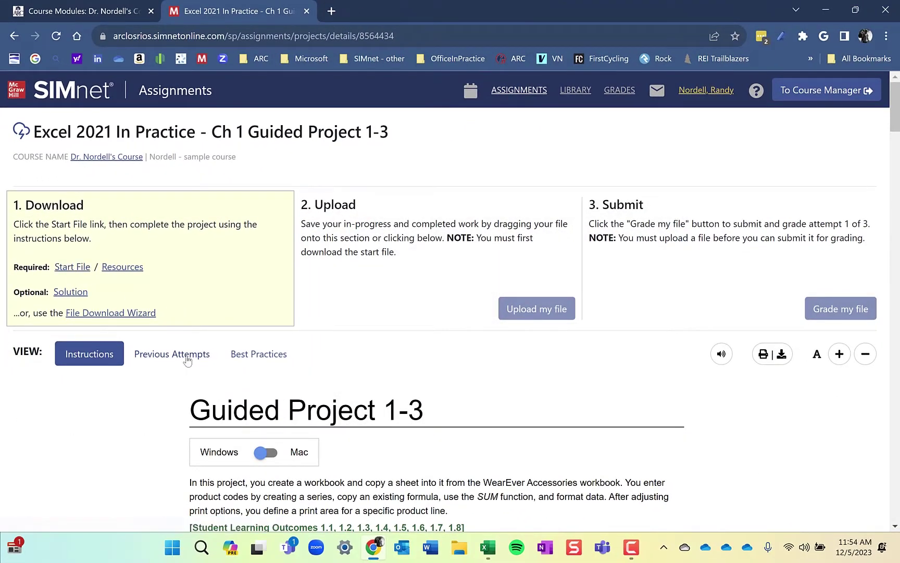
pyautogui.scroll(-2, 214, 375)
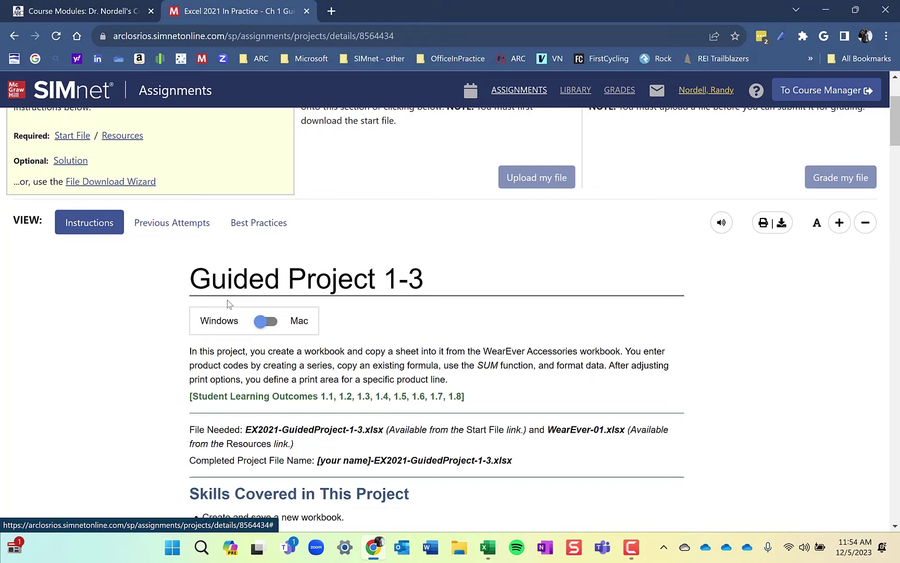
pyautogui.scroll(-1, 219, 302)
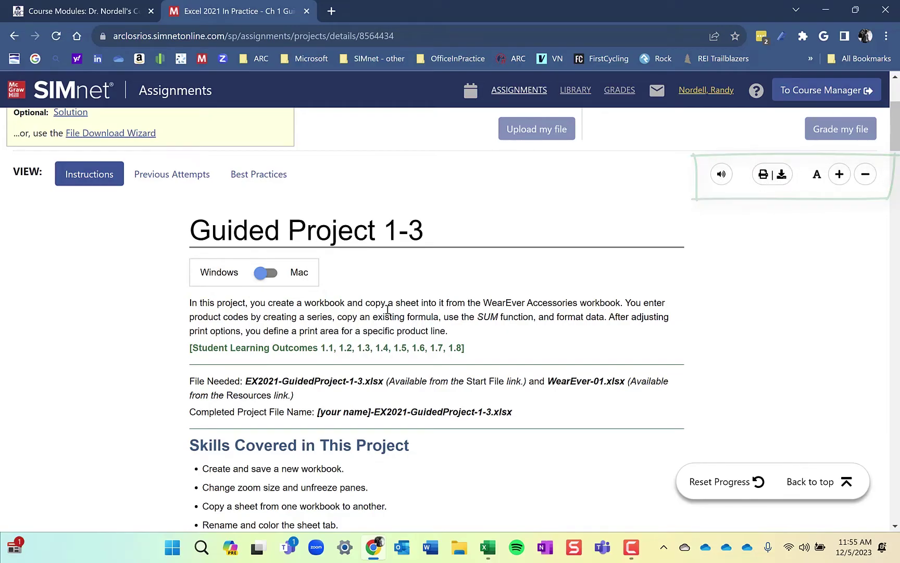
# Step: Clear project steps 1 and 2, then mark step 1 complete so step 2 is next
pyautogui.scroll(-2, 402, 345)
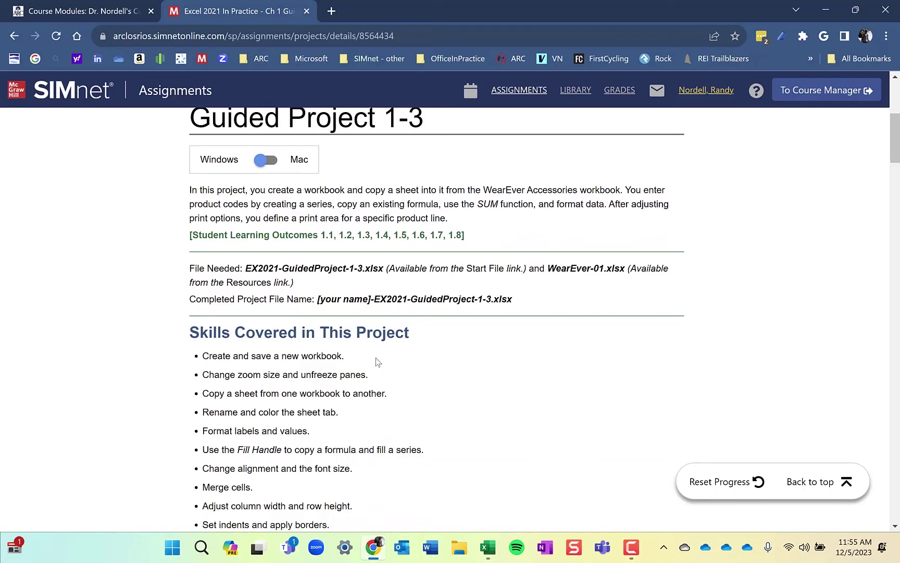
pyautogui.scroll(-6, 378, 361)
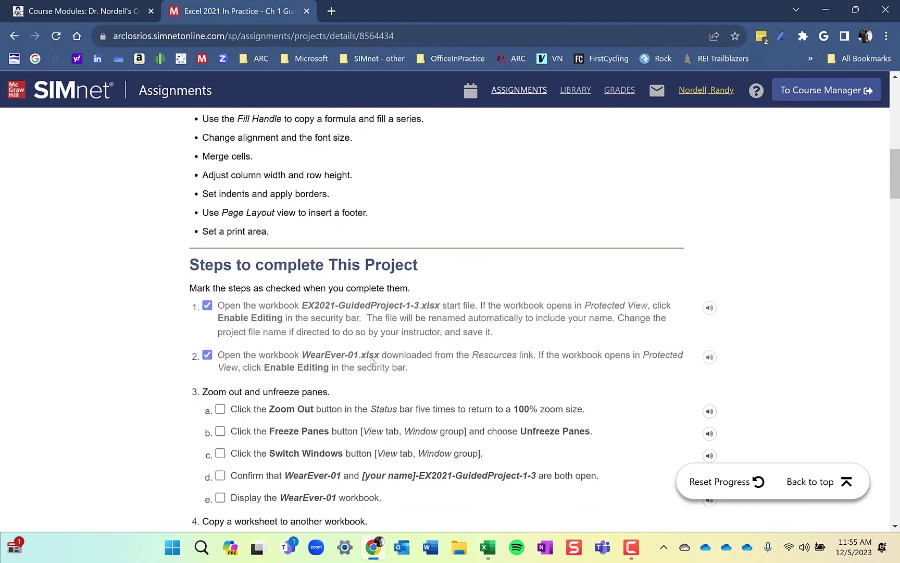
pyautogui.click(207, 297)
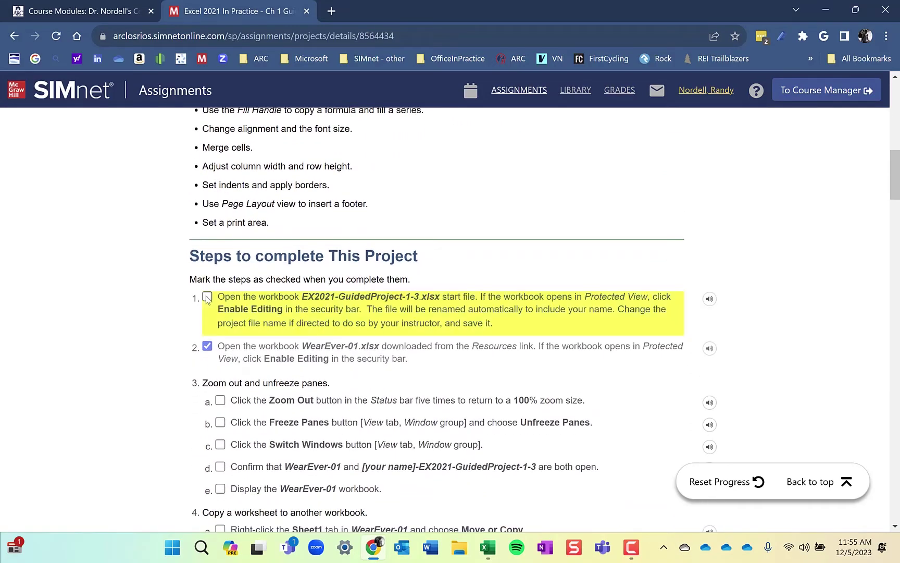
pyautogui.click(207, 346)
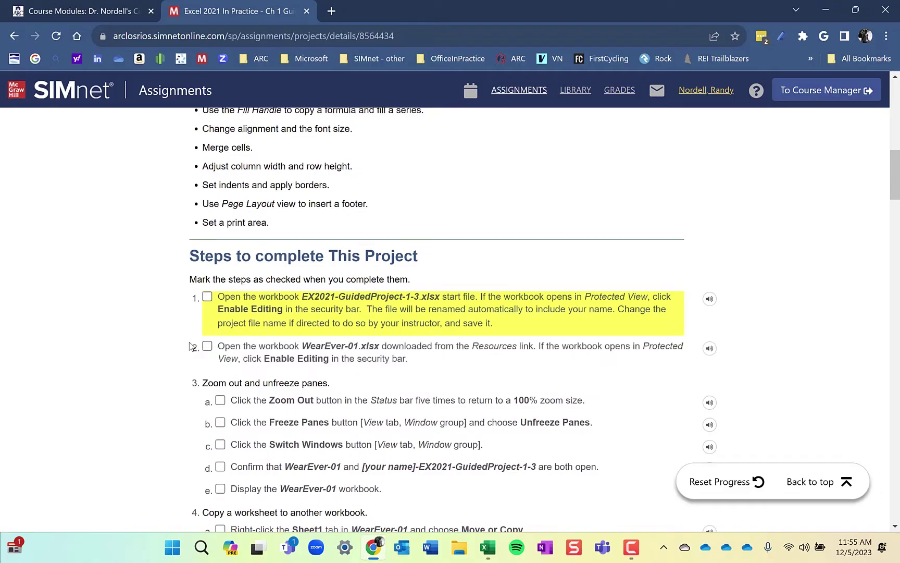
pyautogui.moveTo(175, 270)
pyautogui.mouseDown()
pyautogui.moveTo(245, 508)
pyautogui.moveTo(246, 268)
pyautogui.mouseUp()
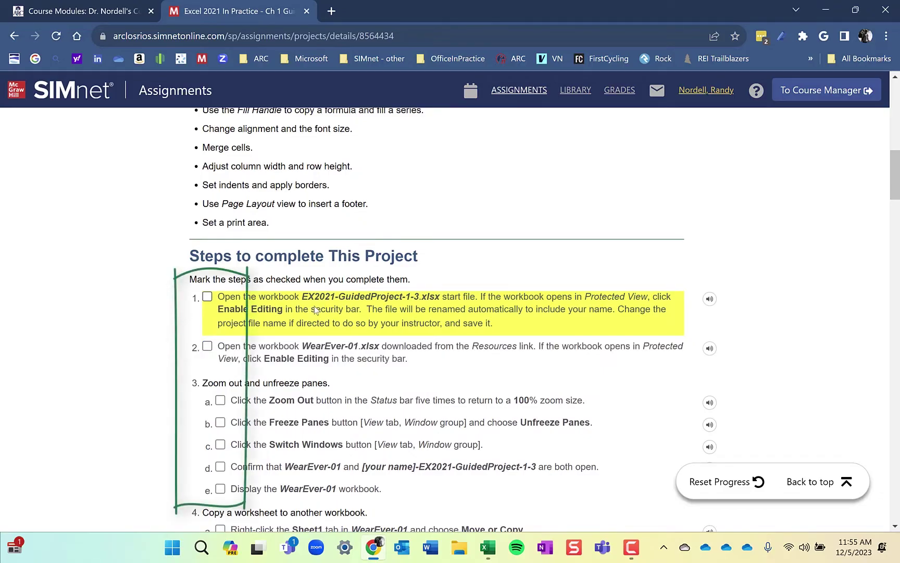
pyautogui.click(208, 297)
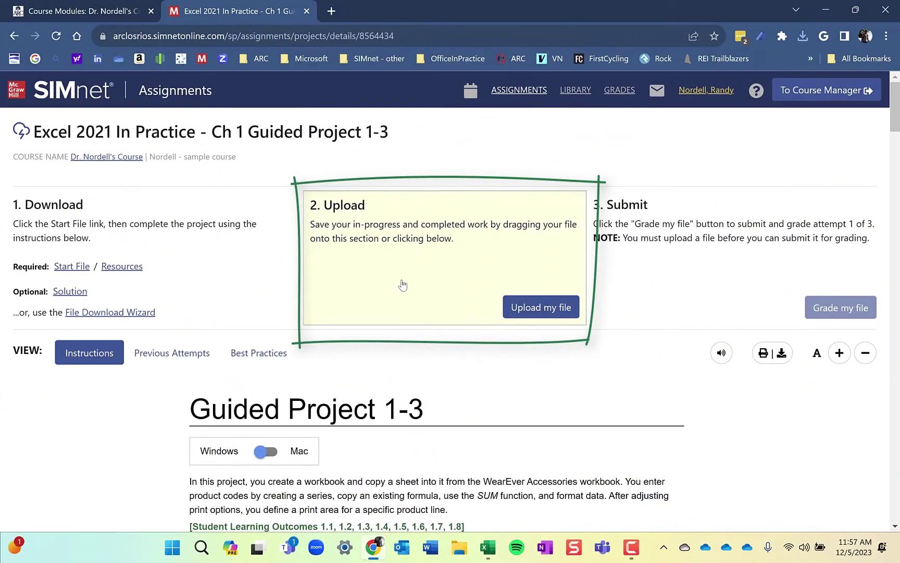
# Step: Upload the completed Guided Project 1-3 workbook and submit it for grading, scoring 82.61% (19/23)
pyautogui.click(539, 319)
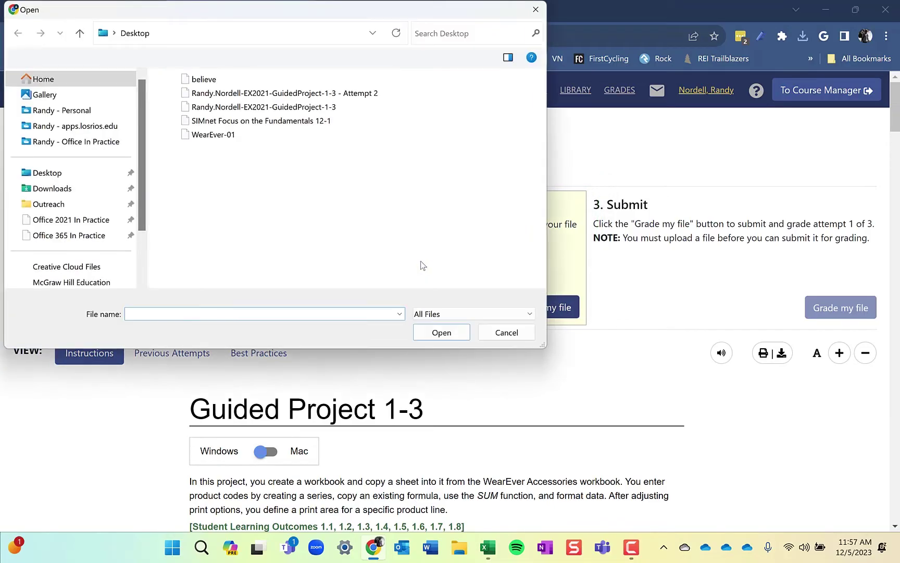
pyautogui.click(339, 107)
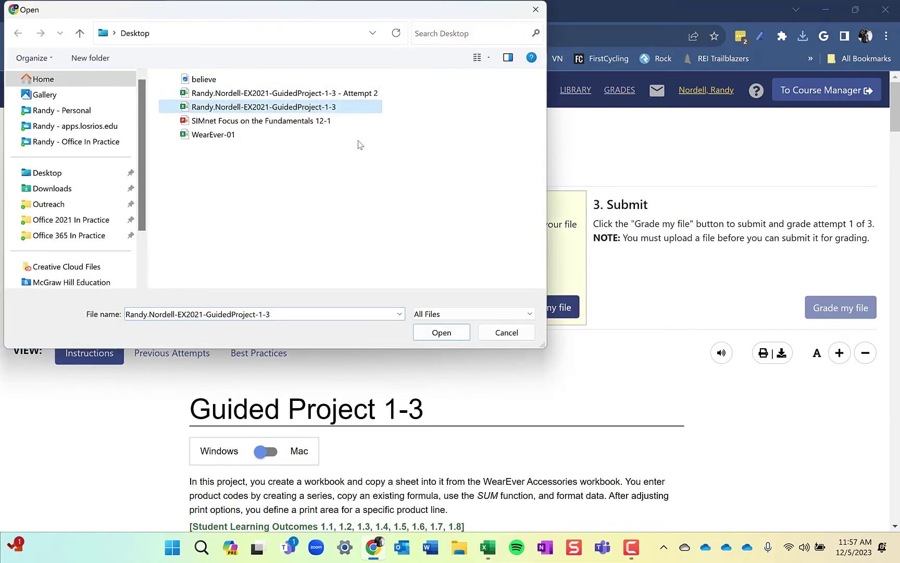
pyautogui.click(442, 334)
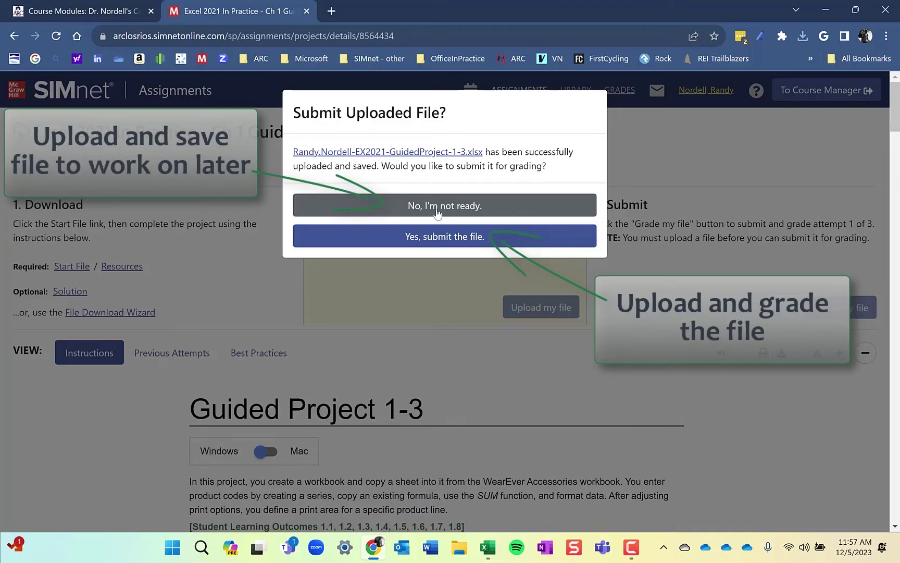
pyautogui.click(441, 246)
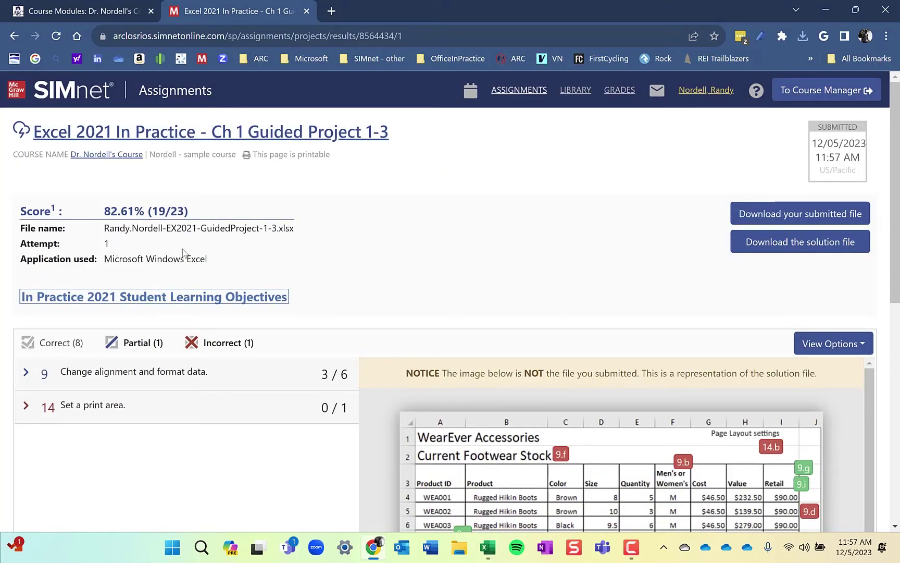
pyautogui.scroll(-2, 338, 328)
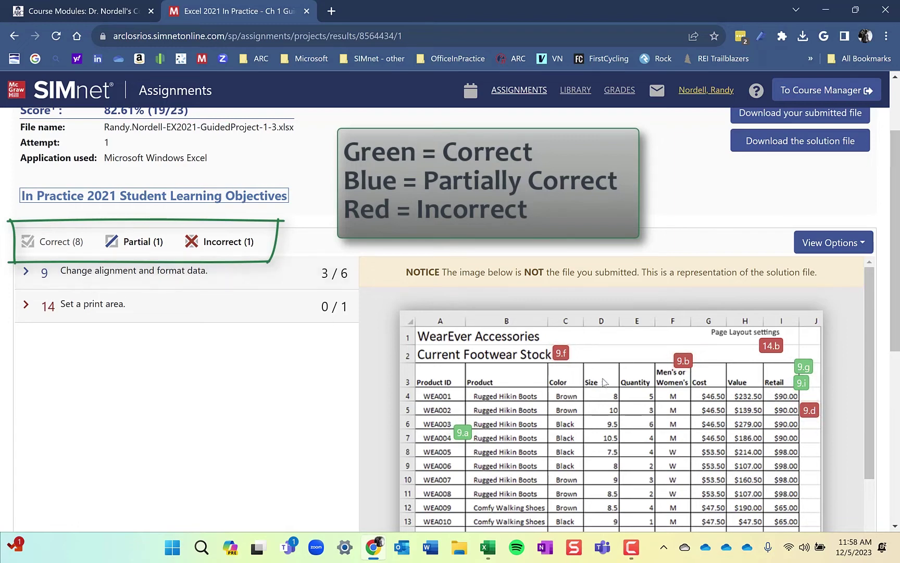
pyautogui.scroll(-5, 573, 392)
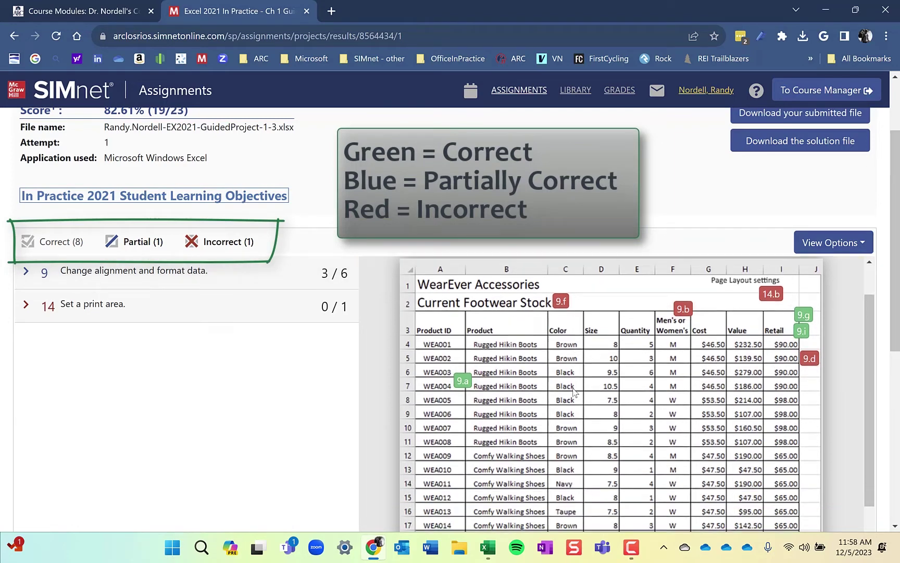
pyautogui.scroll(4, 573, 392)
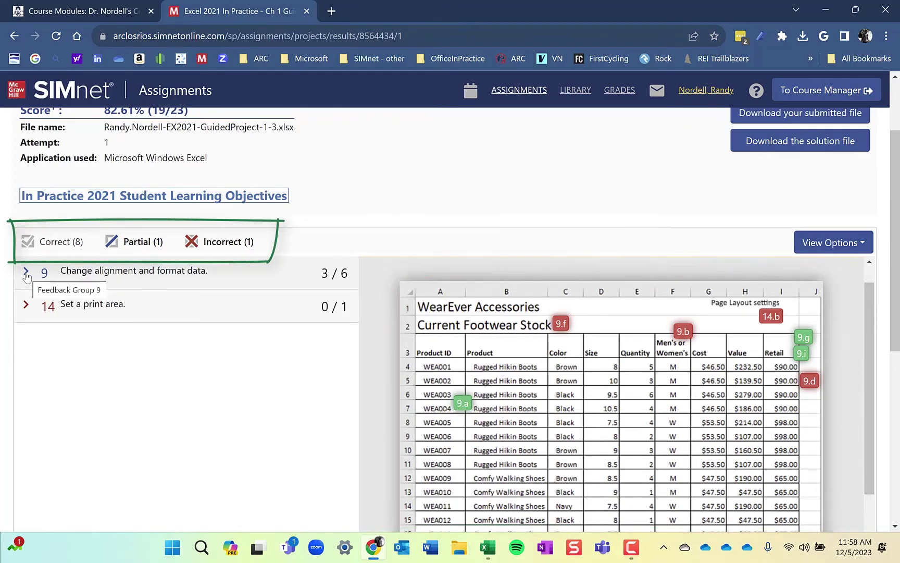
pyautogui.click(26, 273)
pyautogui.scroll(-2, 168, 377)
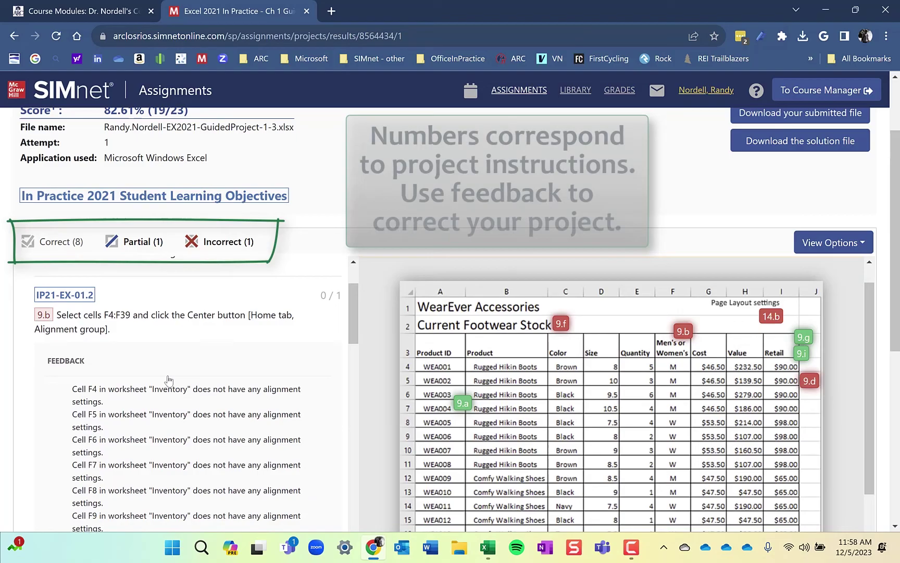
pyautogui.scroll(-1, 155, 383)
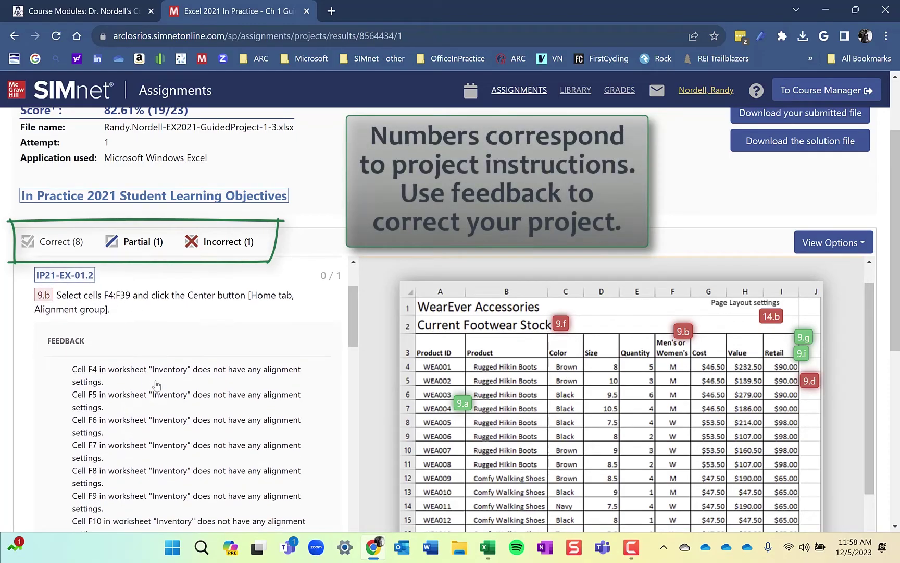
pyautogui.scroll(-1, 172, 391)
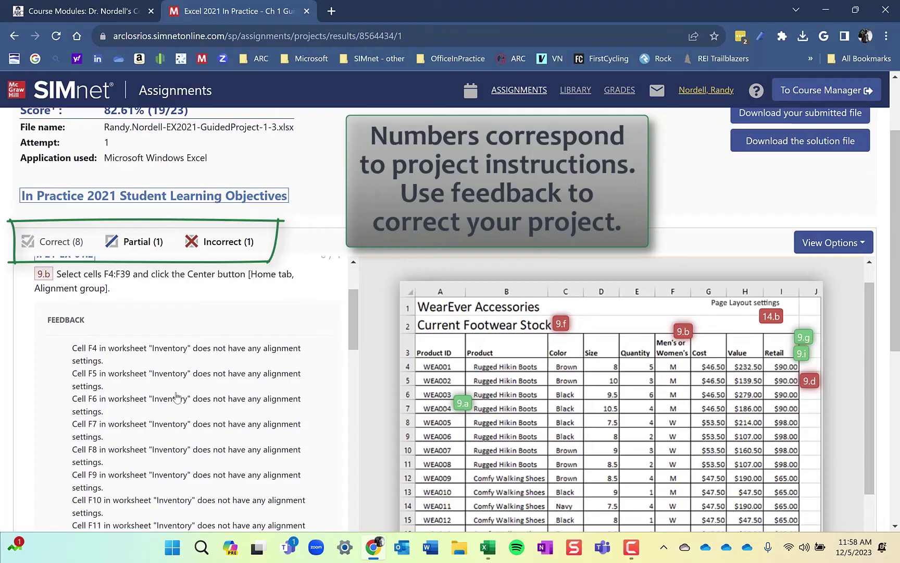
pyautogui.scroll(-5, 175, 400)
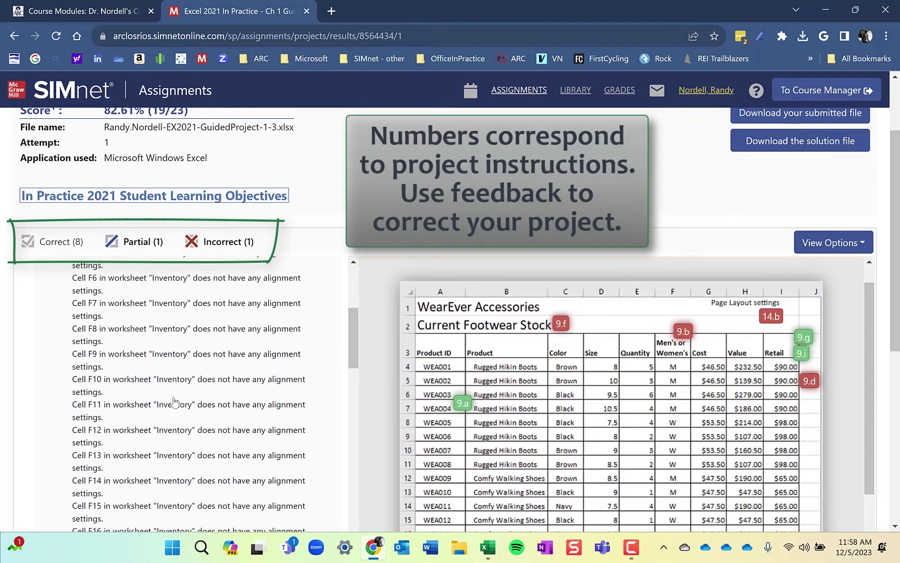
pyautogui.scroll(-10, 175, 401)
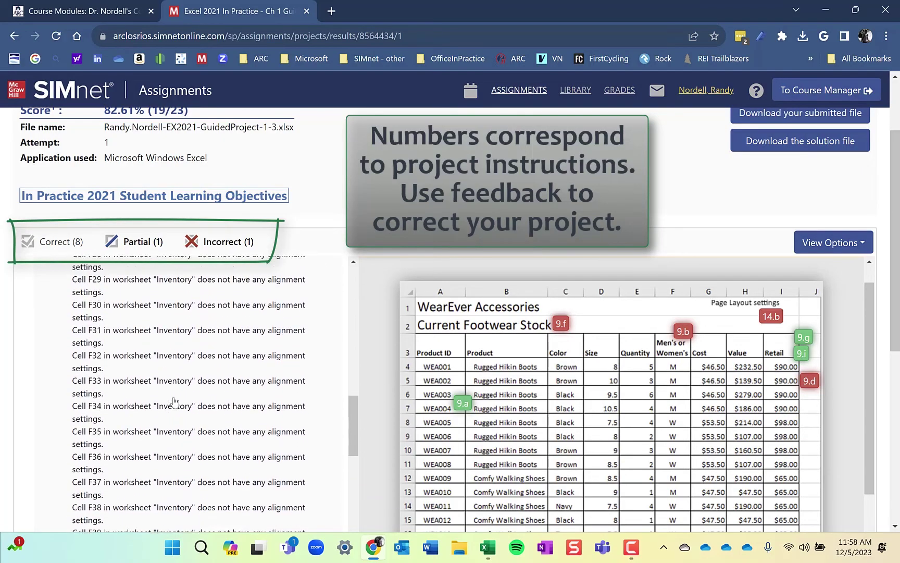
pyautogui.scroll(-10, 175, 400)
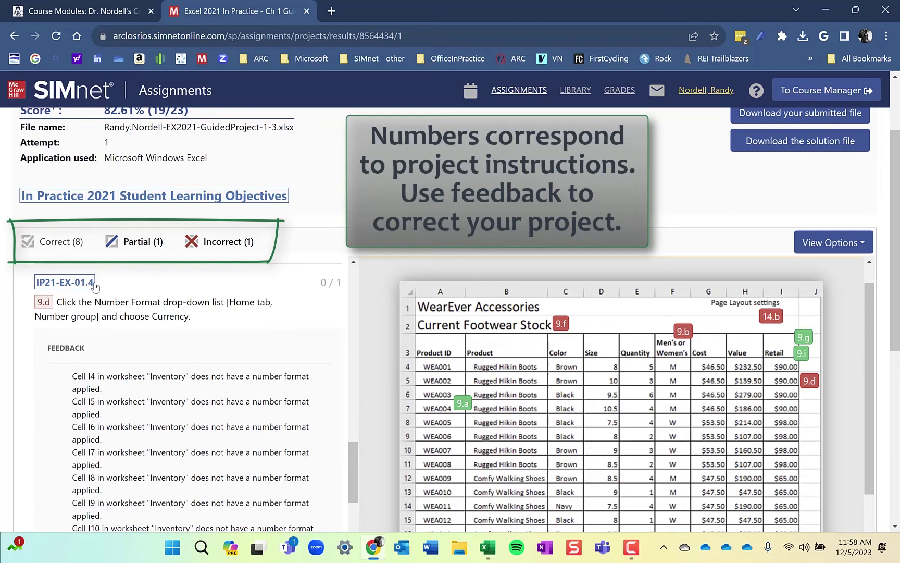
pyautogui.click(28, 242)
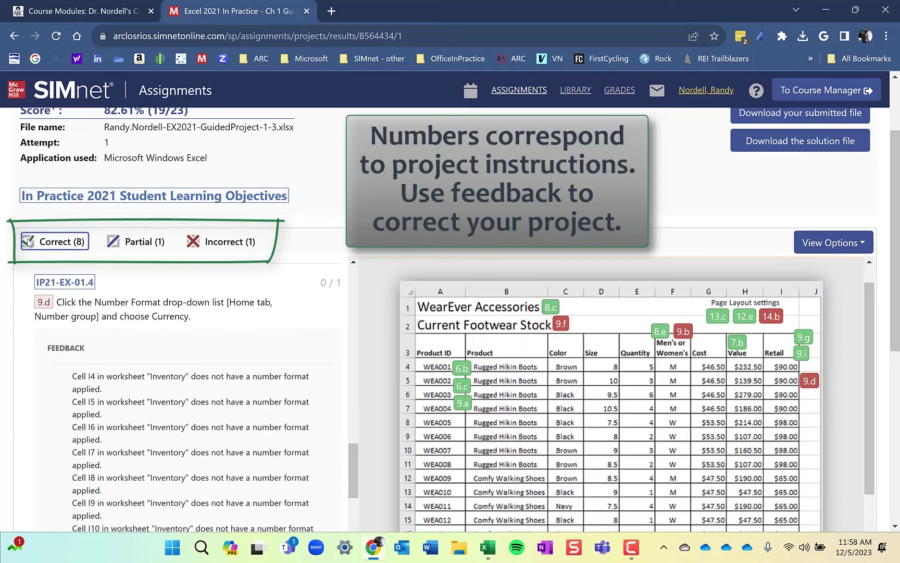
pyautogui.click(29, 242)
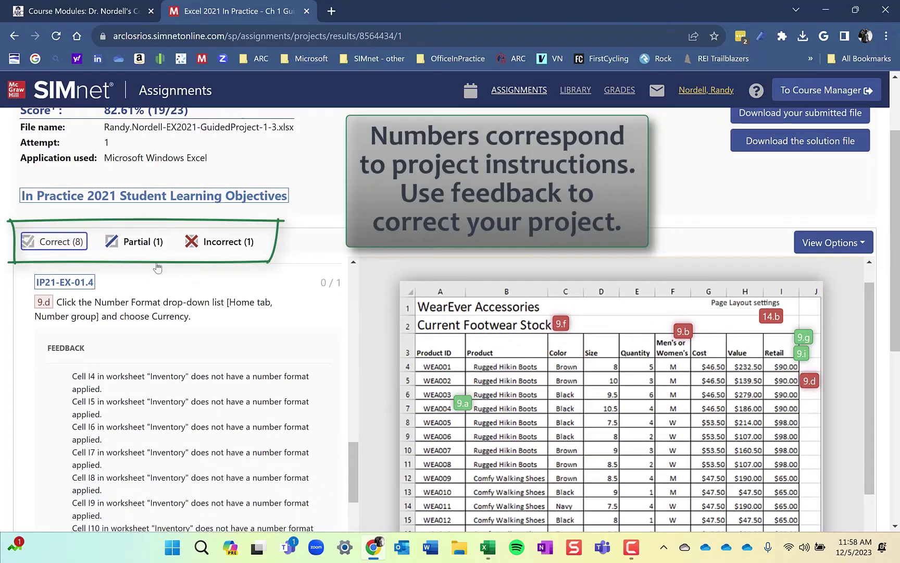
pyautogui.scroll(-2, 140, 365)
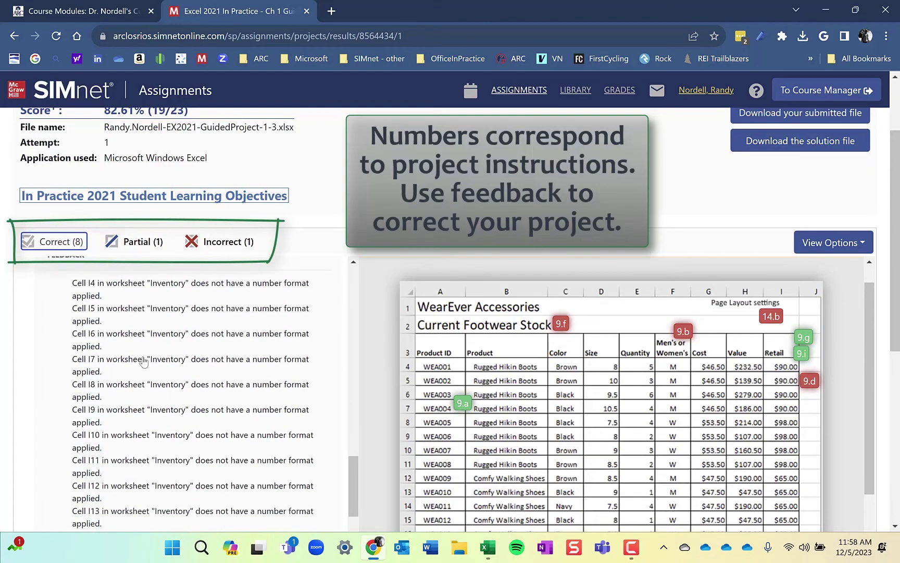
pyautogui.scroll(2, 144, 362)
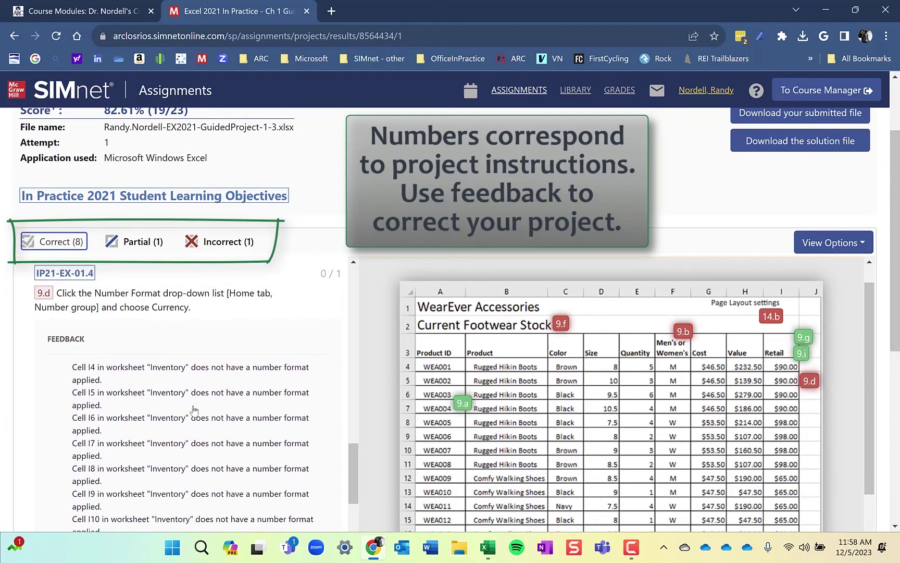
pyautogui.scroll(-1, 194, 410)
pyautogui.scroll(-10, 198, 411)
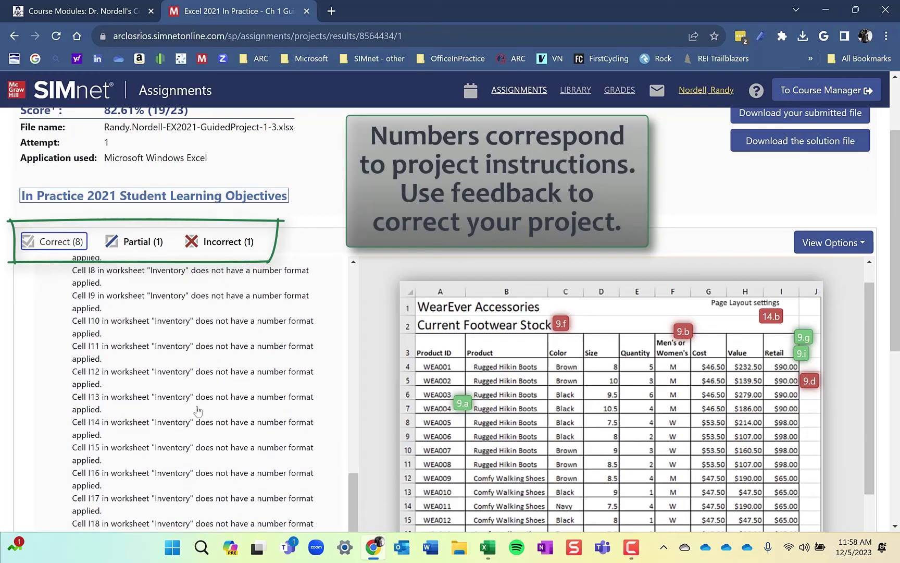
pyautogui.scroll(-3, 198, 410)
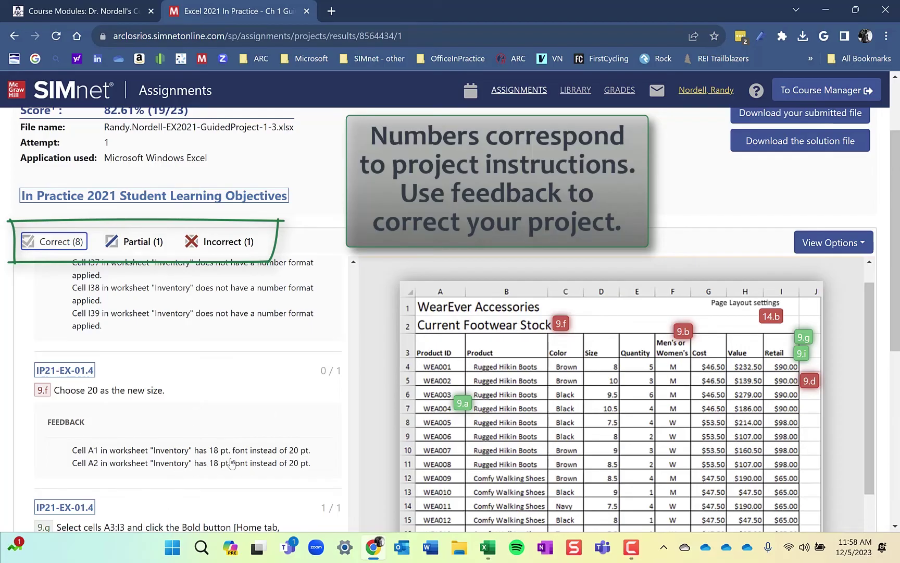
pyautogui.scroll(5, 209, 406)
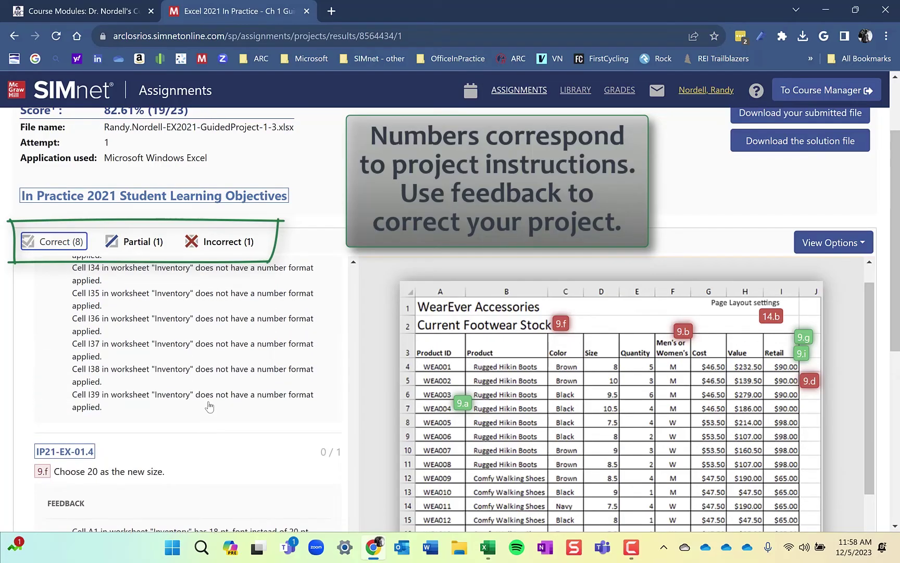
pyautogui.scroll(15, 208, 406)
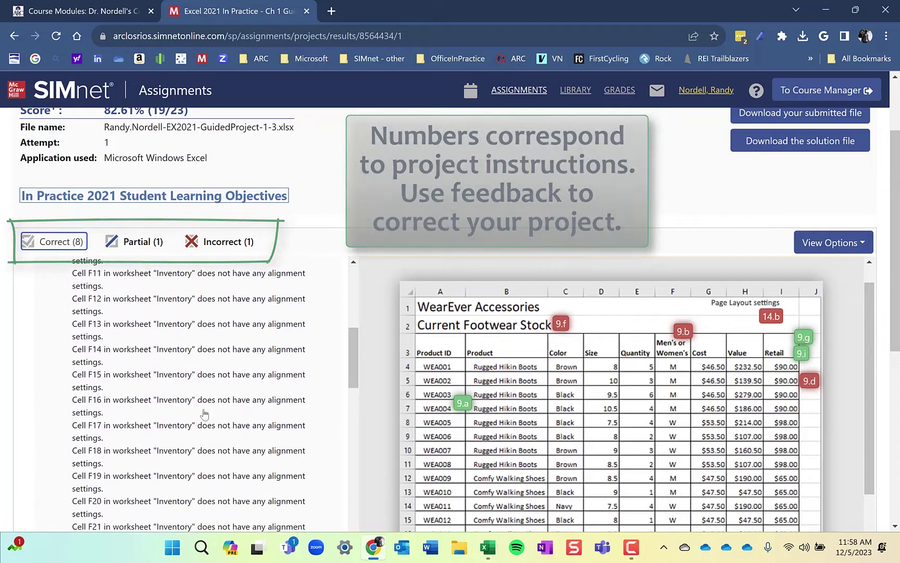
pyautogui.scroll(1, 212, 364)
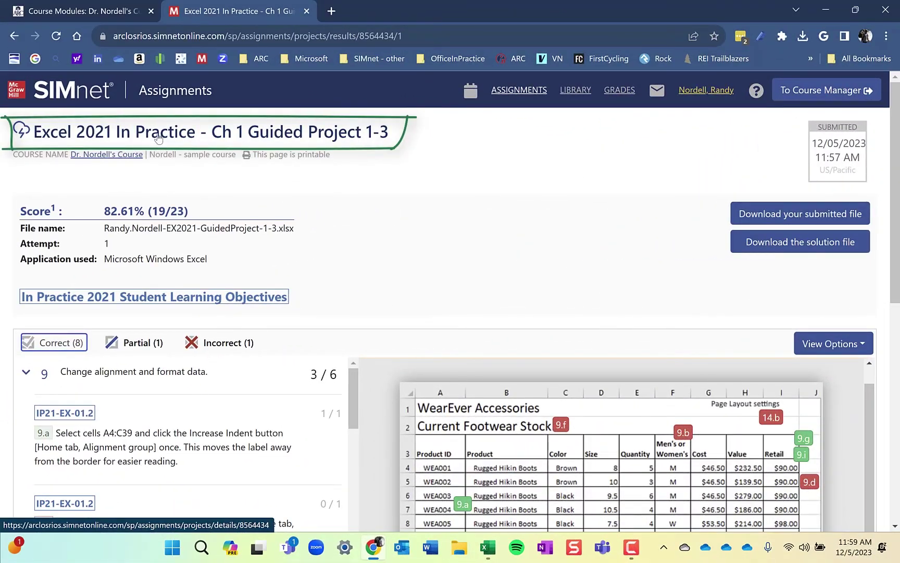
# Step: From the project page, upload and submit the Attempt 2 workbook, scoring 100% (23/23)
pyautogui.click(159, 137)
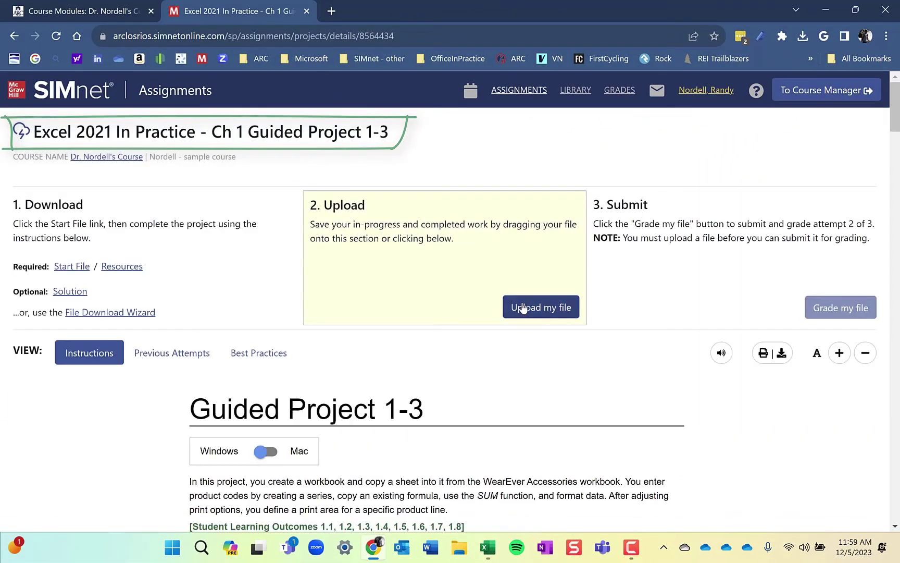
pyautogui.click(537, 308)
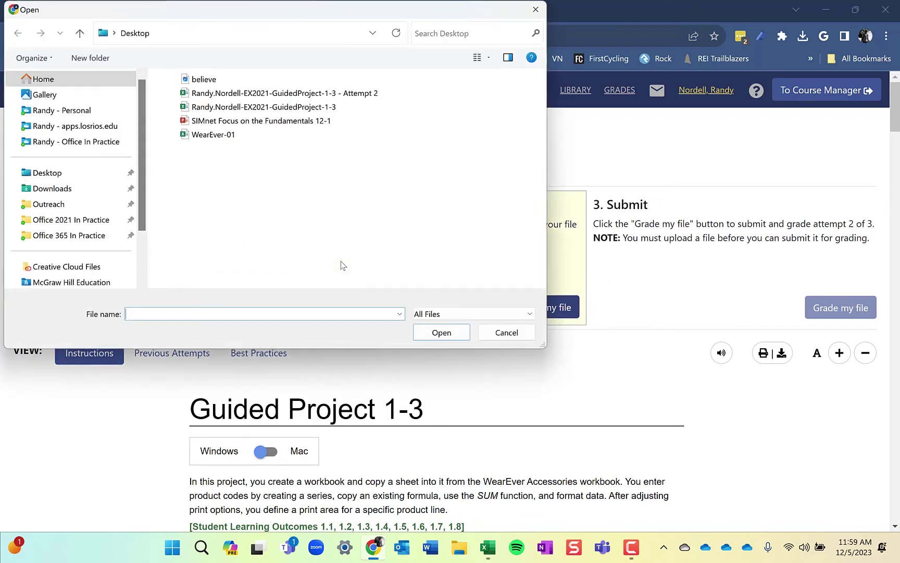
pyautogui.click(290, 94)
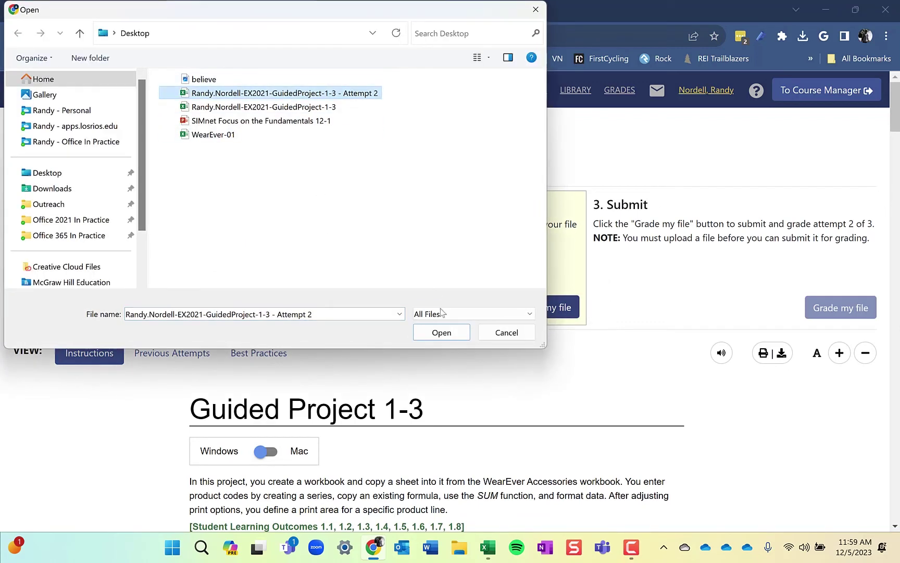
pyautogui.click(442, 332)
pyautogui.click(451, 249)
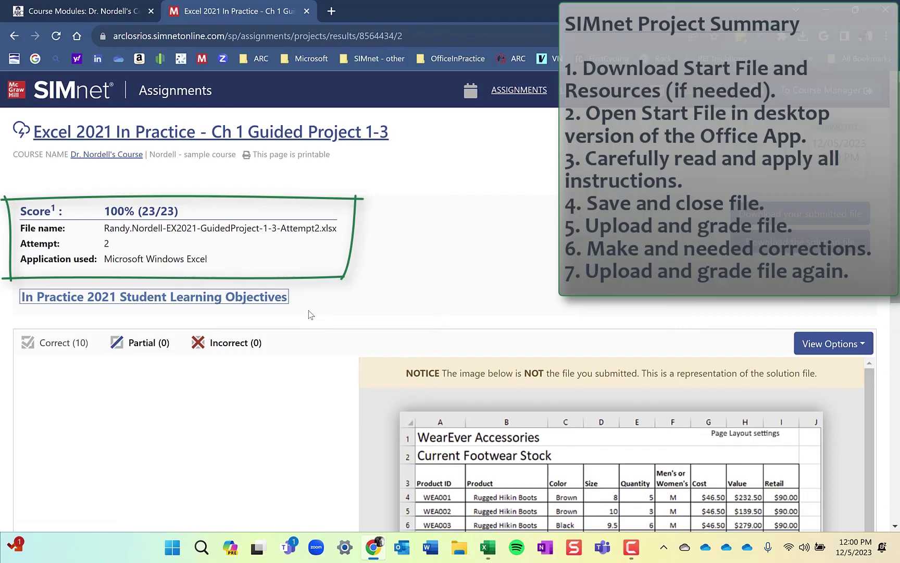
# Step: Show the project's Previous Attempts: Attempt 2 at 100%, Attempt 1 at 82.61%
pyautogui.click(153, 135)
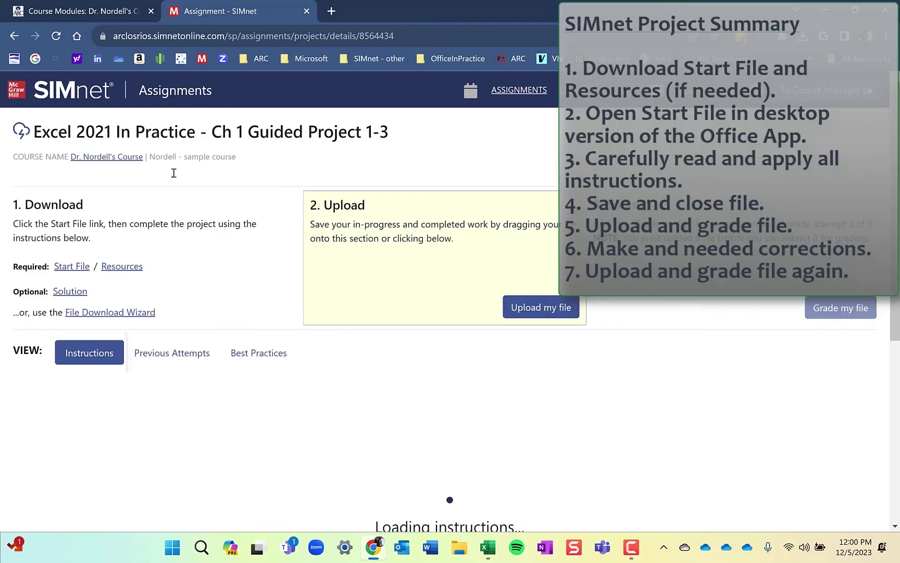
pyautogui.click(159, 357)
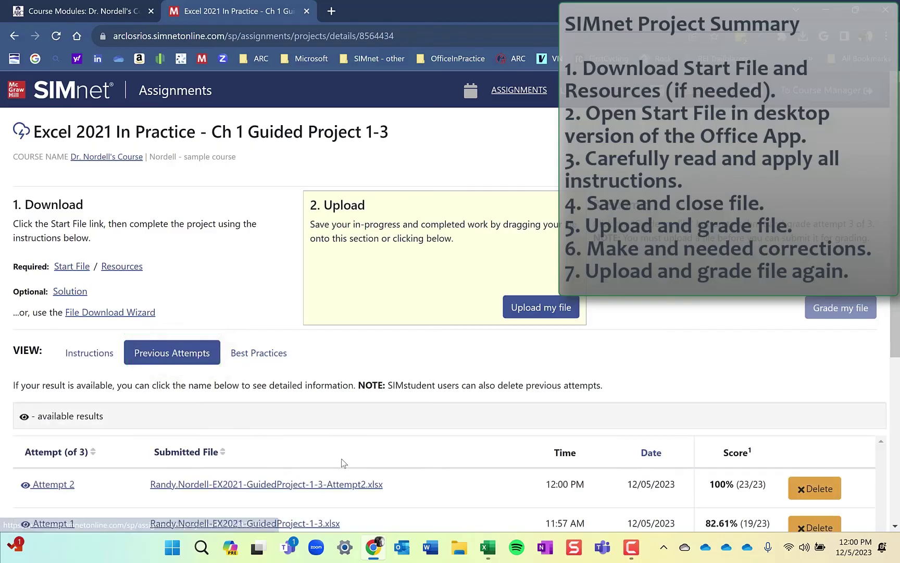
pyautogui.scroll(-2, 341, 459)
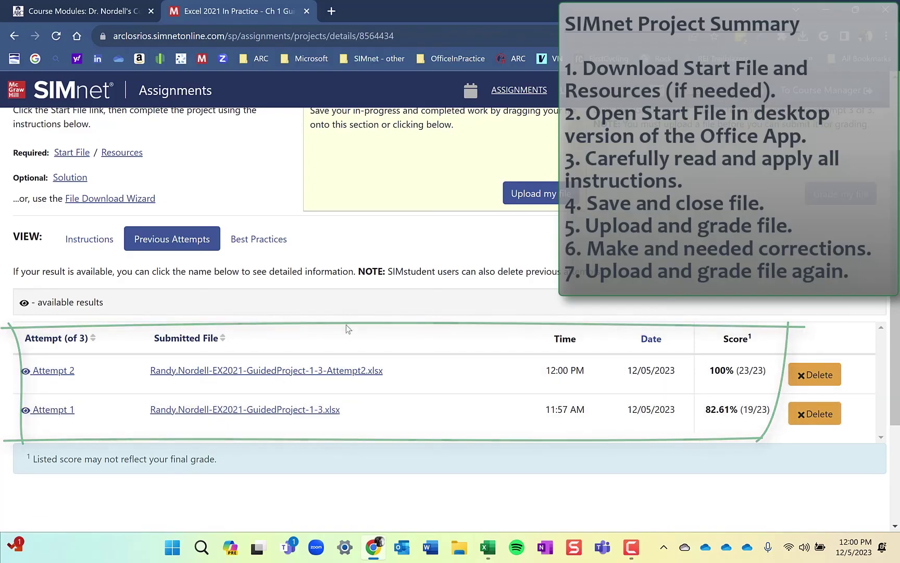
pyautogui.scroll(2, 343, 343)
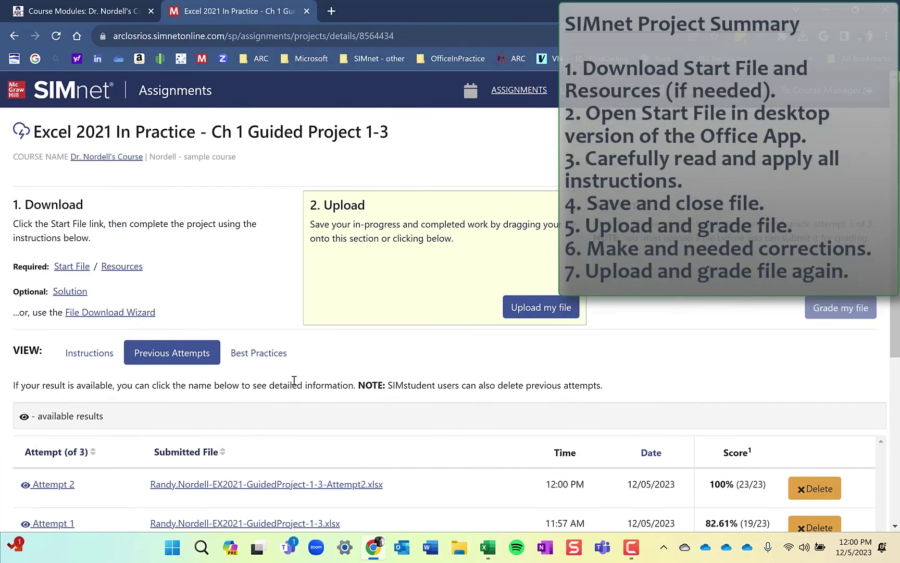